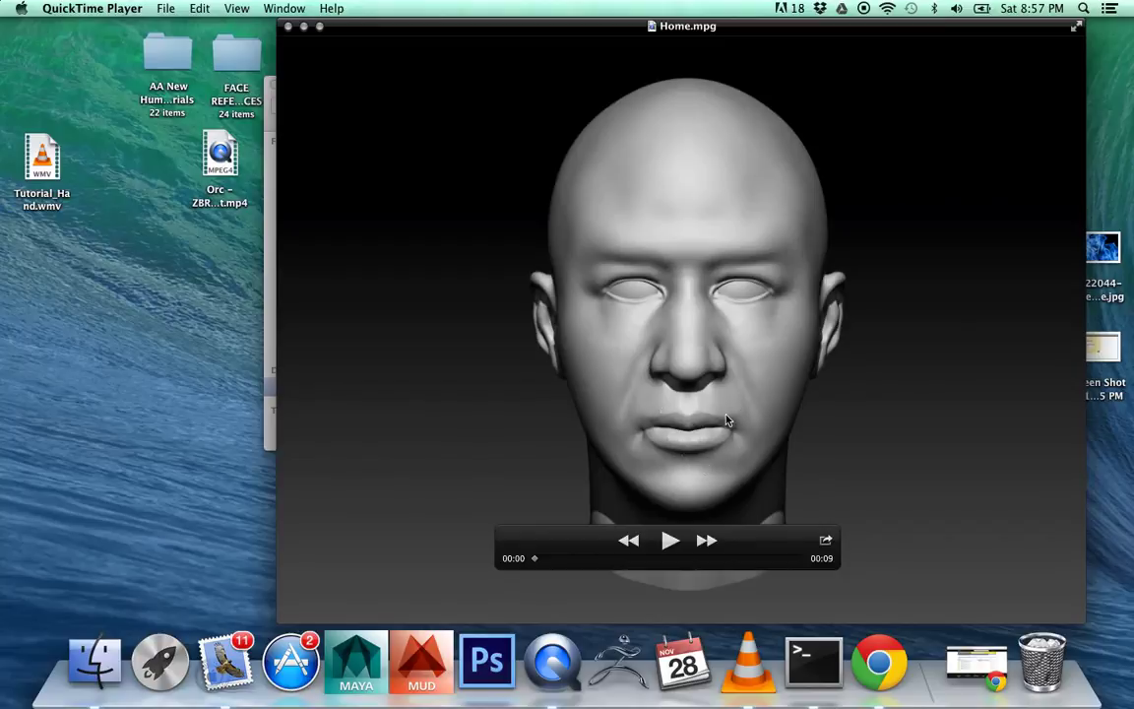
Play Home.mpg and pause at 00:01 on the three-quarter view of the head's right side
{"action": "left_click", "coordinate": [669, 541]}
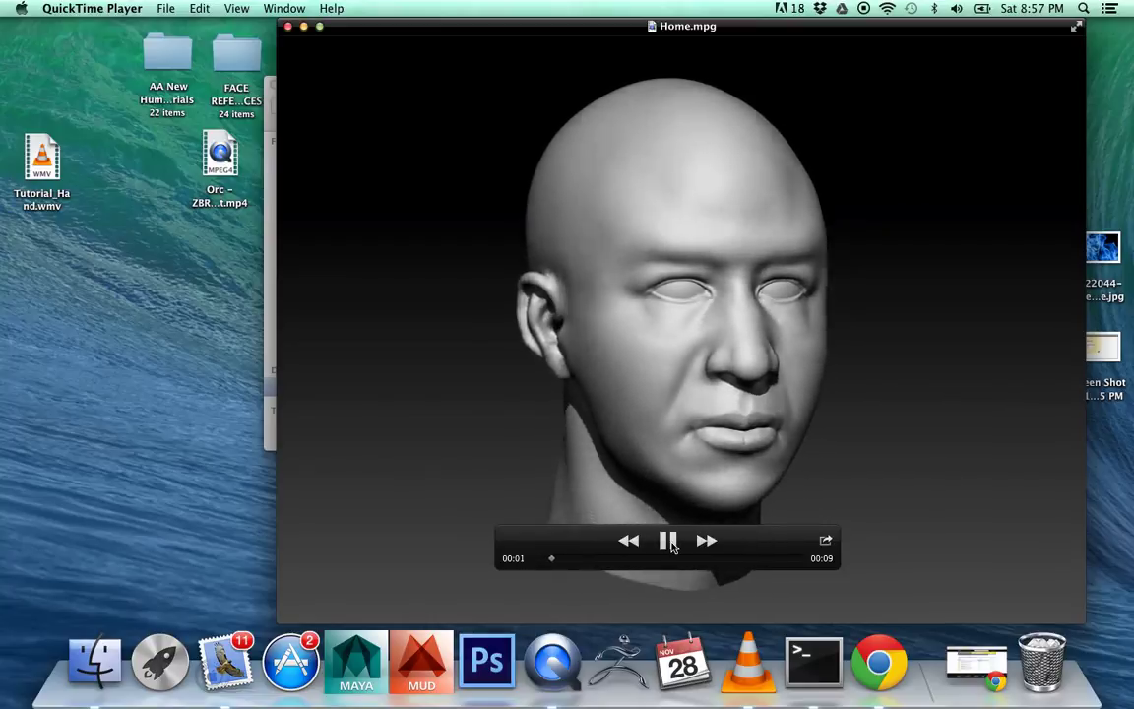
{"action": "left_click", "coordinate": [669, 540]}
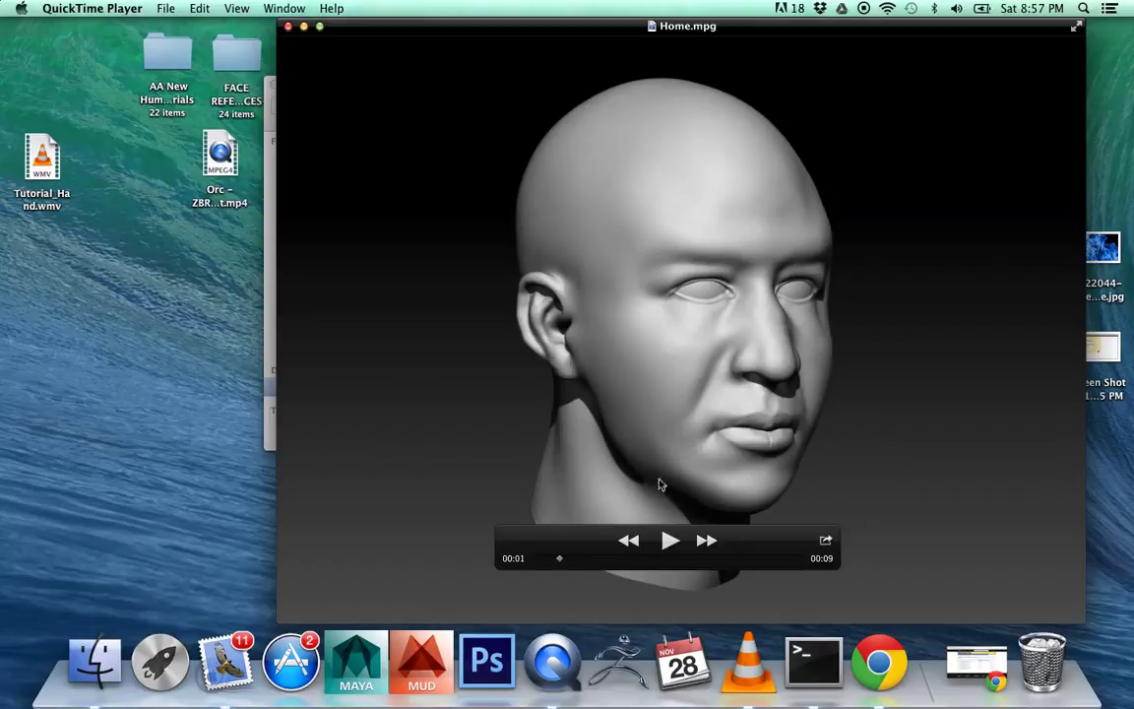
Resume the turntable and pause it at 00:02 with the head in side profile
{"action": "left_click", "coordinate": [674, 540]}
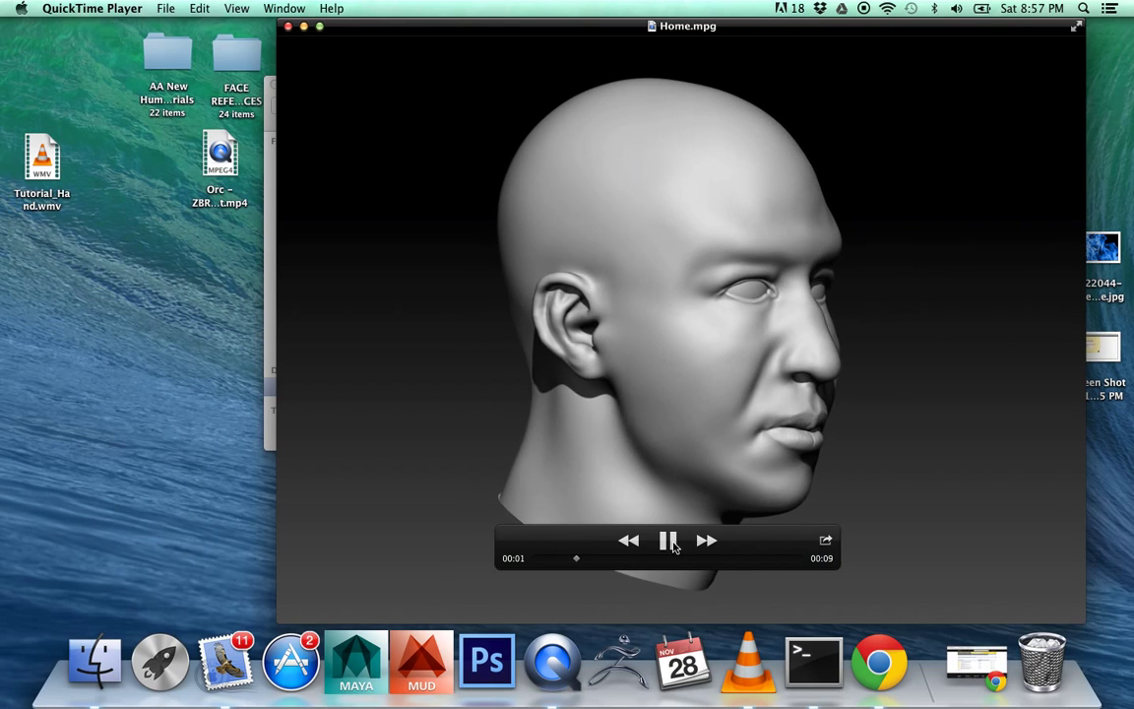
{"action": "left_click", "coordinate": [673, 544]}
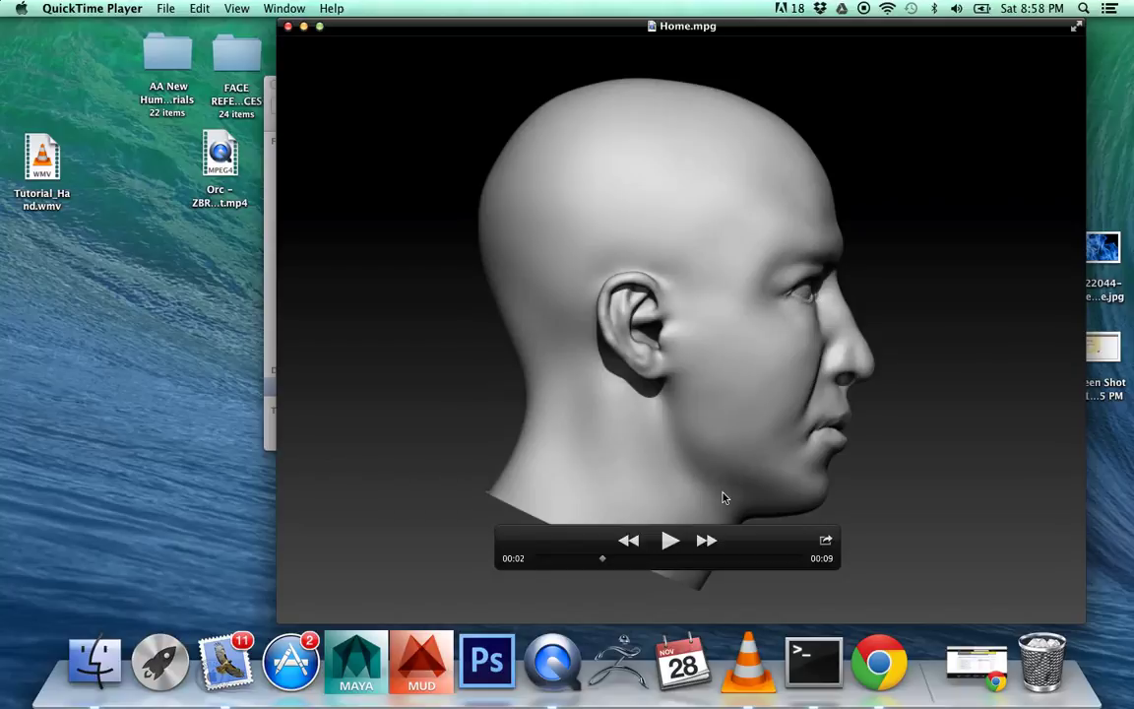
Step the turntable from 00:02 past a pause at 00:03 toward the back of the head
{"action": "left_click", "coordinate": [670, 550]}
{"action": "left_click", "coordinate": [670, 550]}
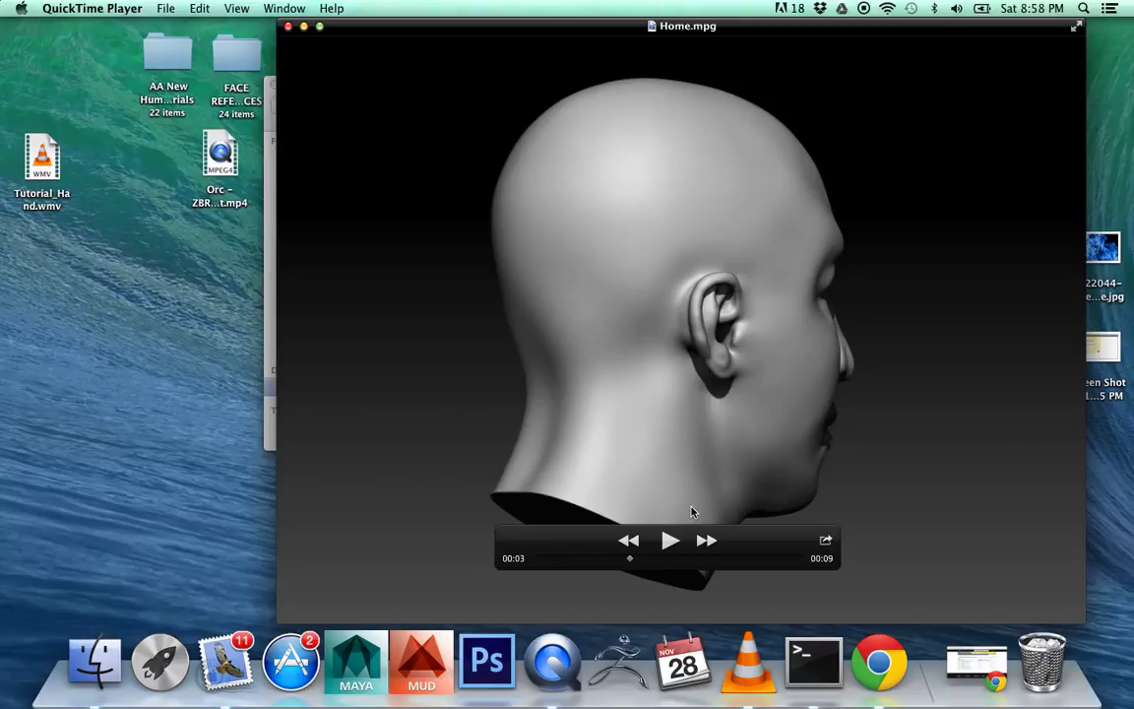
{"action": "left_click", "coordinate": [671, 543]}
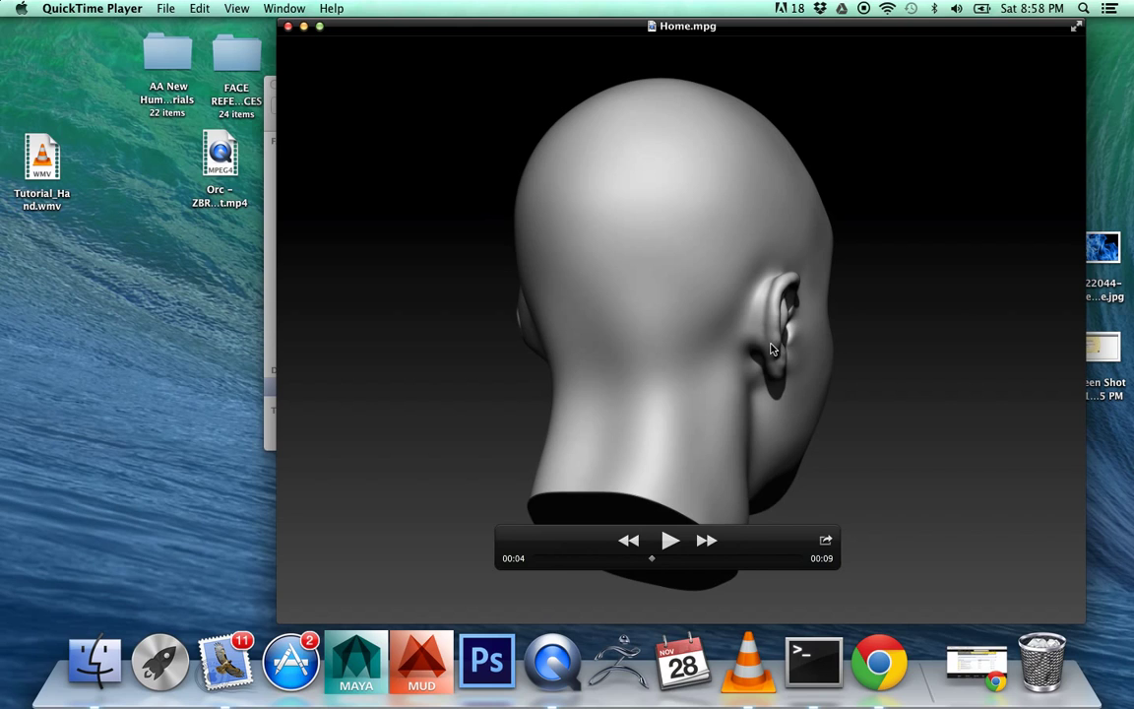
Step the turntable through pauses at 00:06, 00:07 (left profile) and 00:08 as the head turns frontward
{"action": "left_click", "coordinate": [672, 541]}
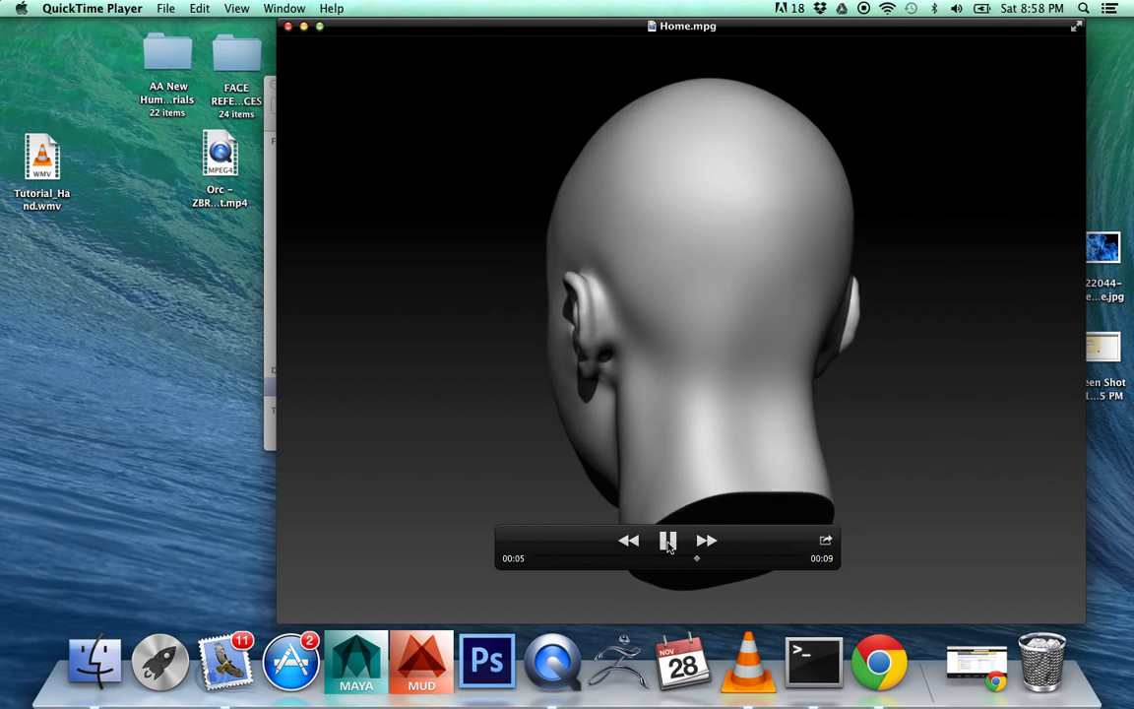
{"action": "left_click", "coordinate": [668, 544]}
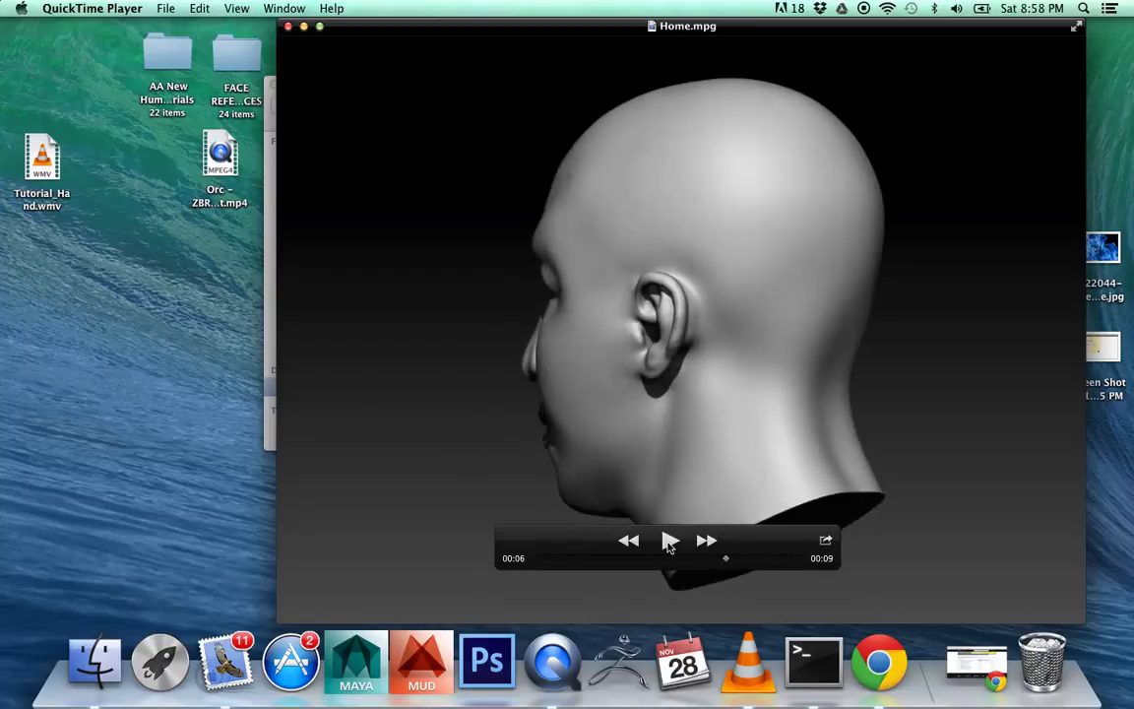
{"action": "left_click", "coordinate": [668, 543]}
{"action": "left_click", "coordinate": [669, 544]}
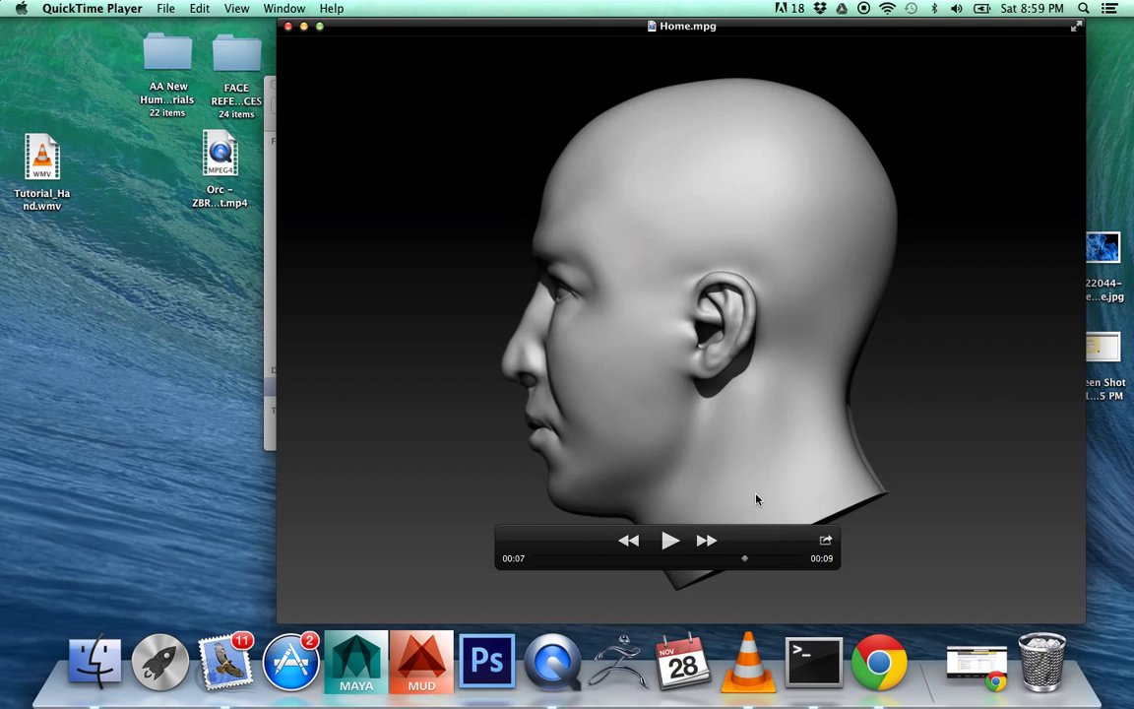
{"action": "left_click", "coordinate": [671, 545]}
{"action": "left_click", "coordinate": [670, 545]}
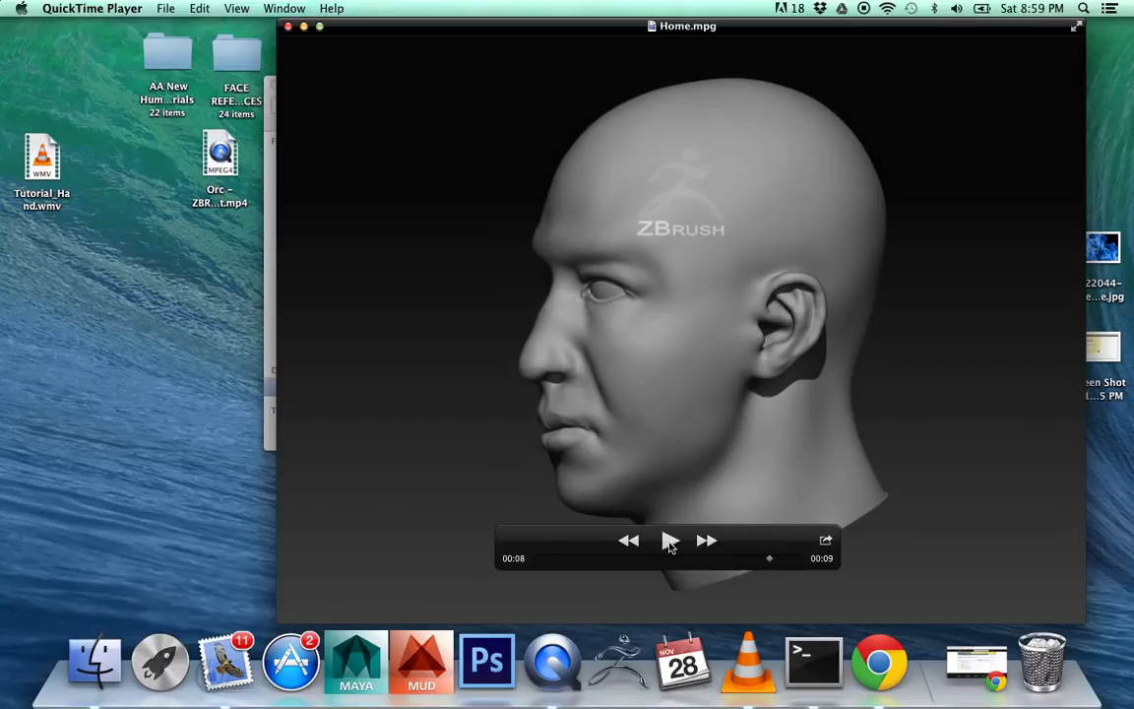
{"action": "left_click", "coordinate": [669, 542]}
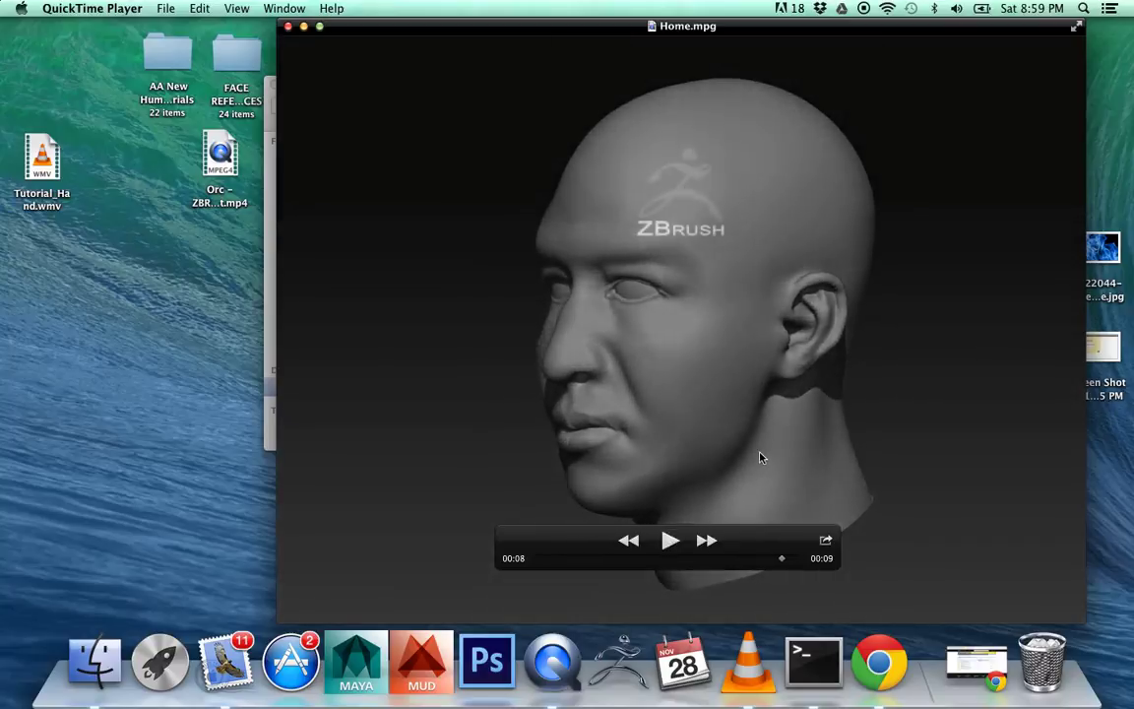